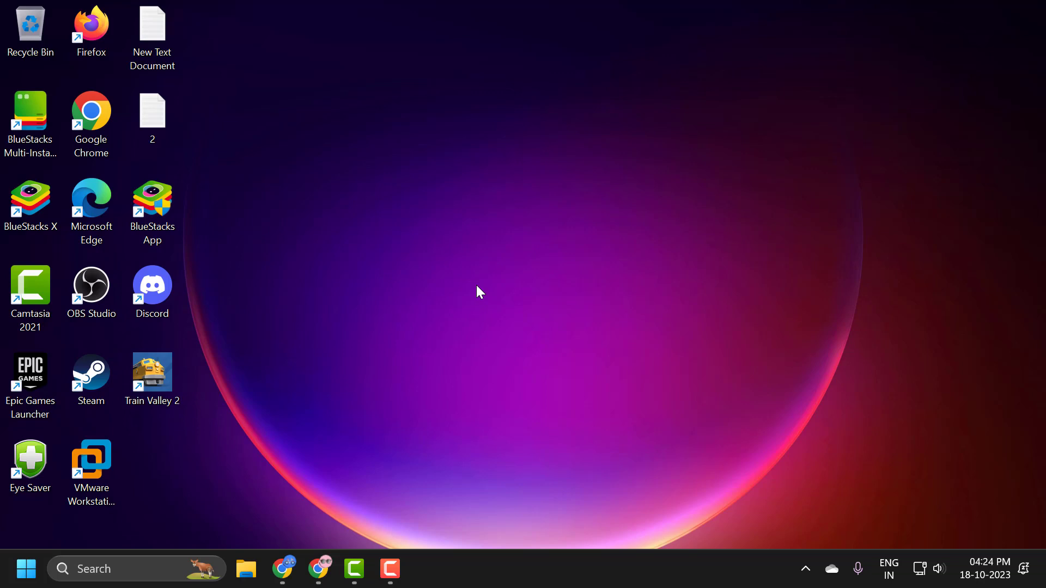
Step: Start a taskbar search for the Registry Editor
{"action": "left_click", "coordinate": [171, 564]}
{"action": "type", "text": "registry editor"}
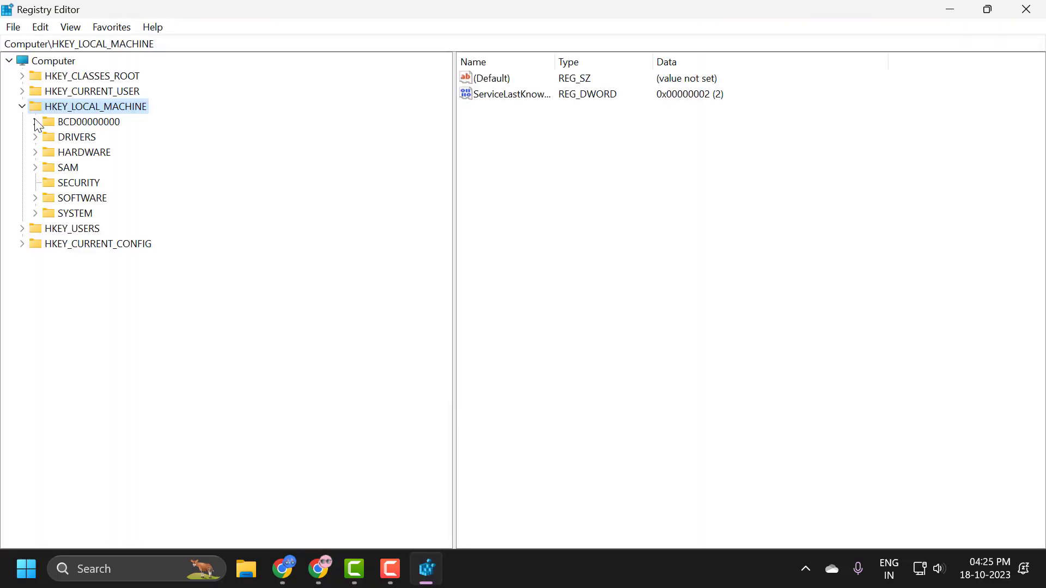
Step: Collapse HKEY_LOCAL_MACHINE and navigate to HKEY_CURRENT_USER\Control Panel\Desktop to list its values
{"action": "left_click", "coordinate": [23, 107]}
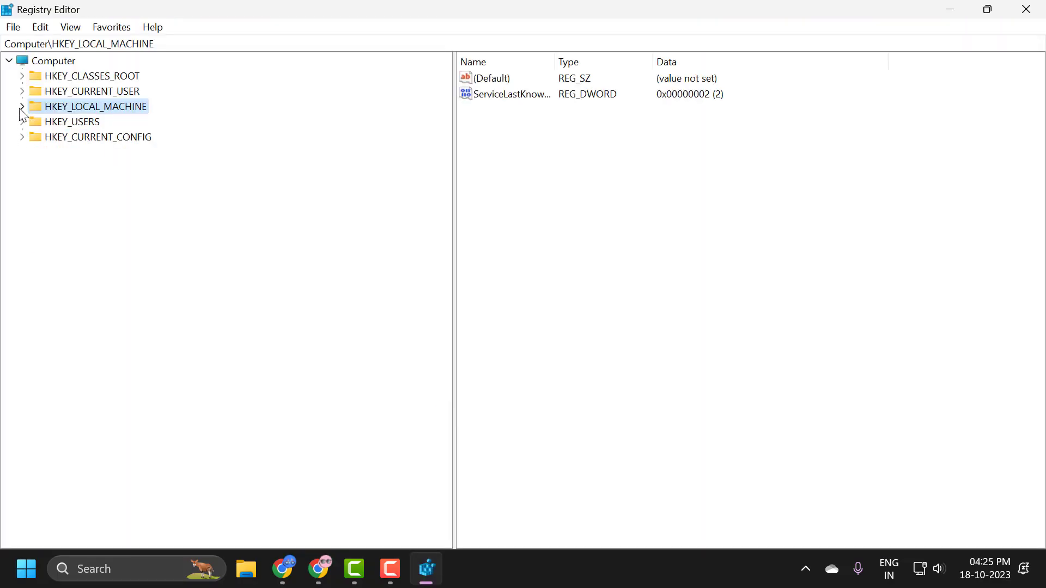
{"action": "left_click", "coordinate": [23, 91]}
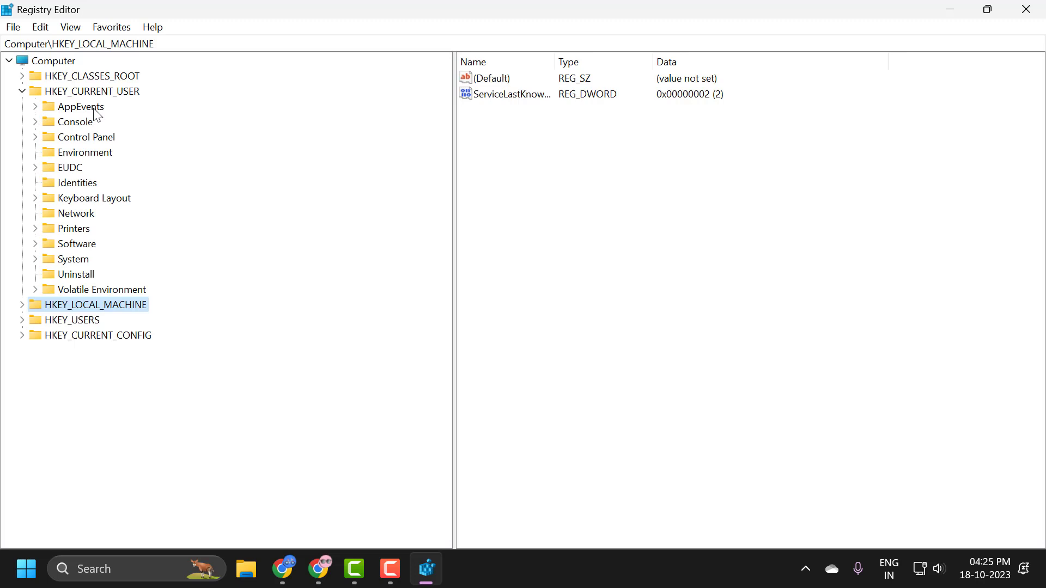
{"action": "left_click", "coordinate": [111, 92]}
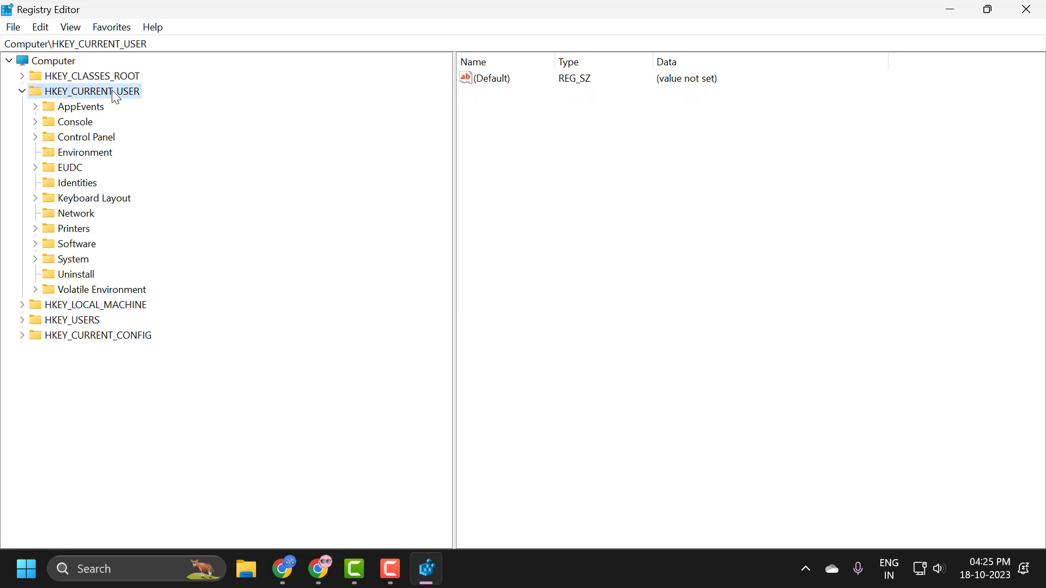
{"action": "left_click", "coordinate": [35, 137]}
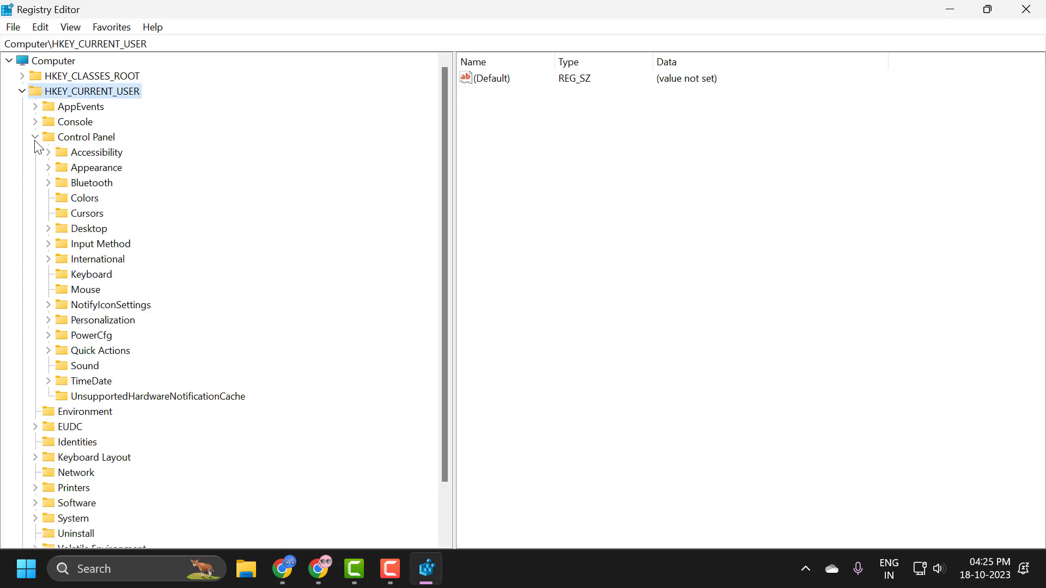
{"action": "left_click", "coordinate": [86, 137]}
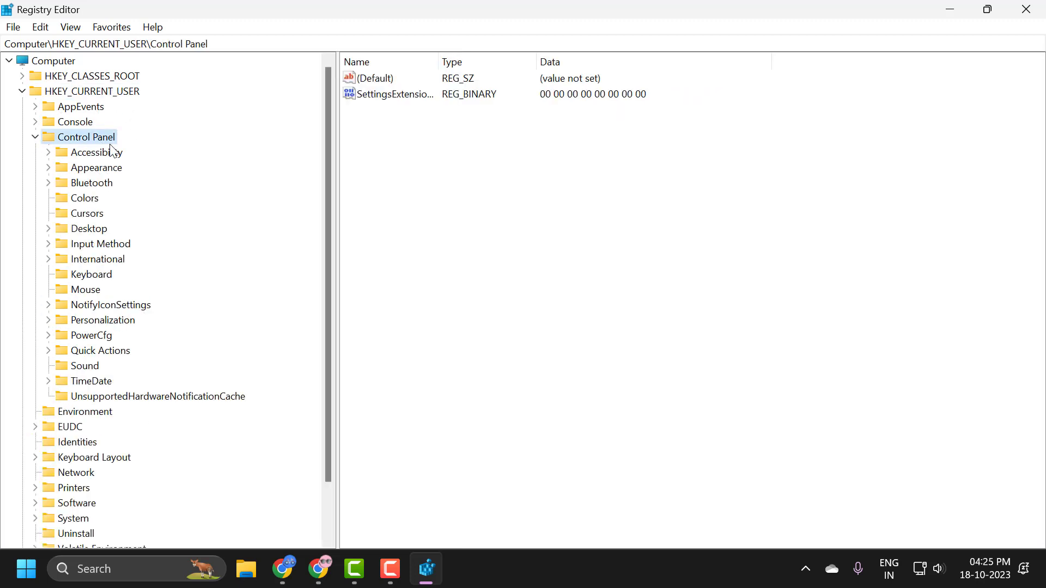
{"action": "left_click", "coordinate": [89, 228]}
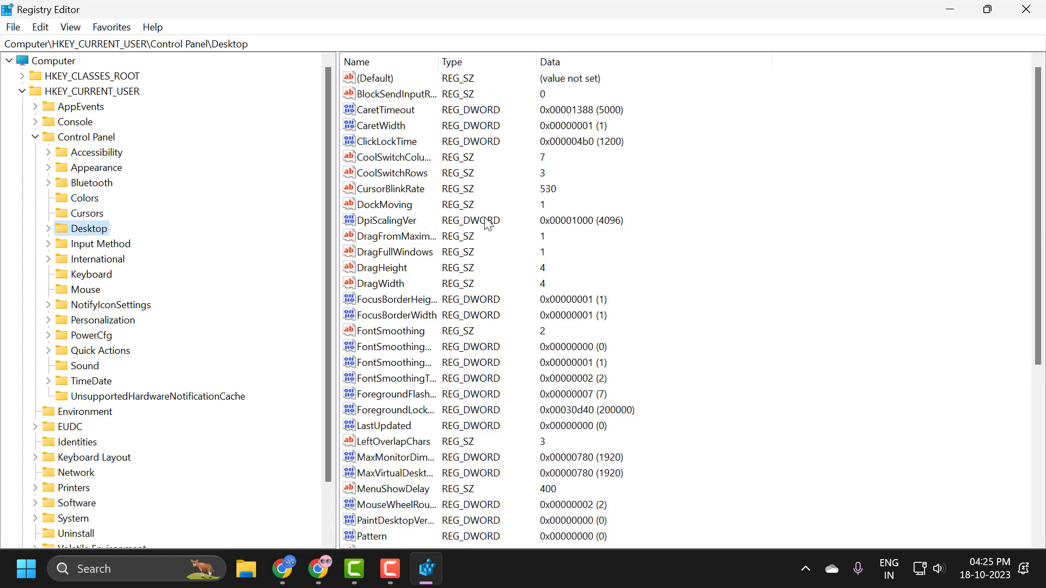
{"action": "scroll", "coordinate": [457, 245], "scroll_direction": "down", "scroll_amount": 2}
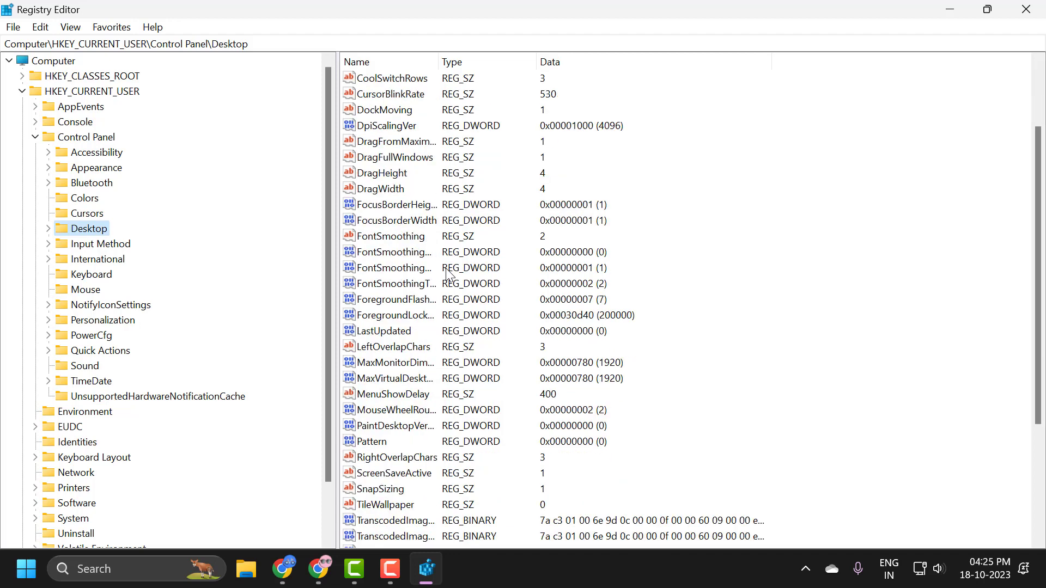
{"action": "double_click", "coordinate": [401, 299]}
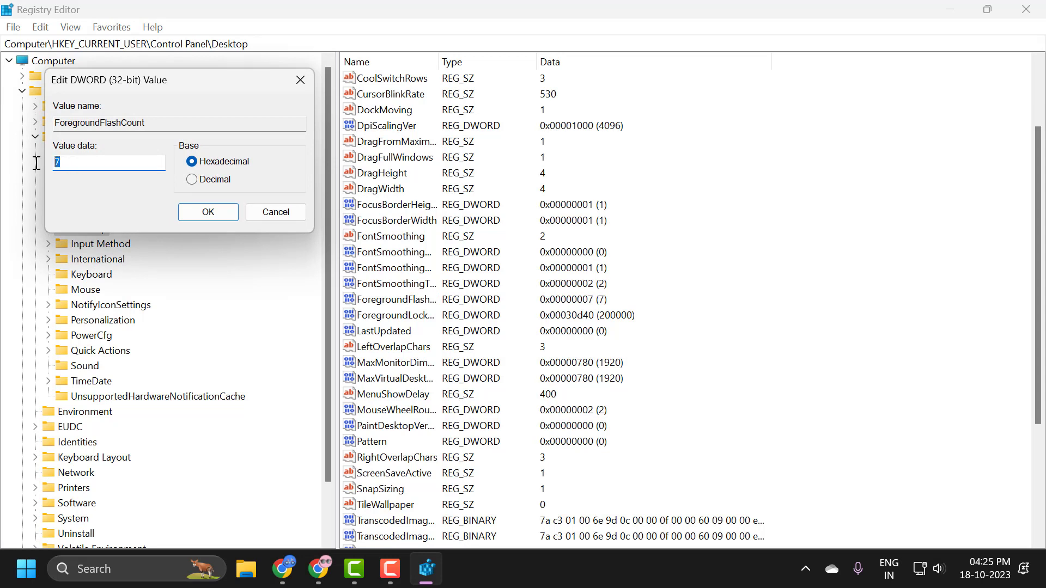
{"action": "type", "text": "0"}
{"action": "double_click", "coordinate": [69, 162]}
{"action": "type", "text": "1"}
{"action": "key", "text": "BackSpace"}
{"action": "type", "text": "7"}
{"action": "left_click", "coordinate": [207, 212]}
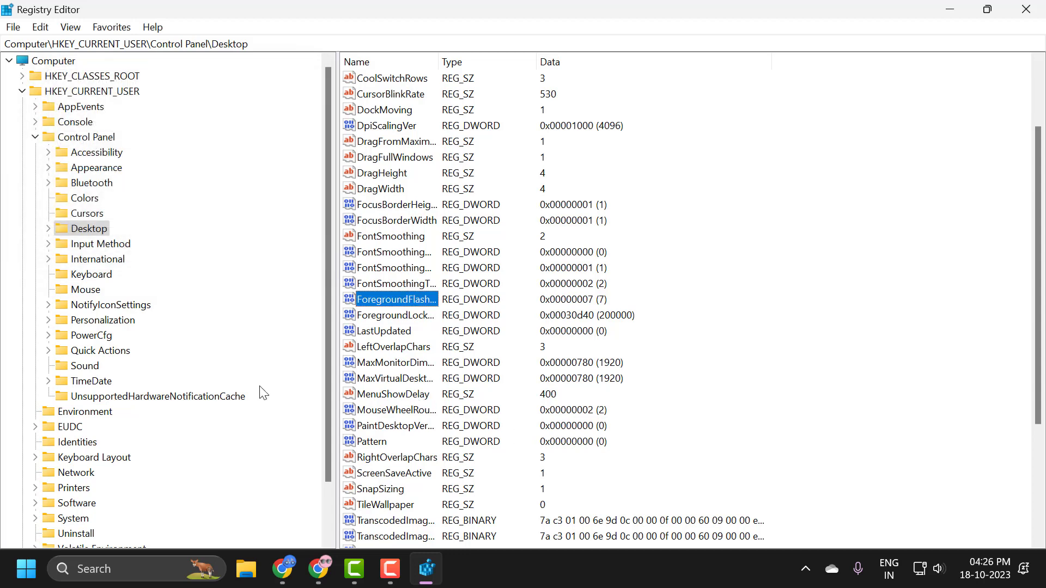
Step: Collapse Control Panel and HKEY_CURRENT_USER, then close the Registry Editor window
{"action": "left_click", "coordinate": [36, 136]}
{"action": "left_click", "coordinate": [22, 91]}
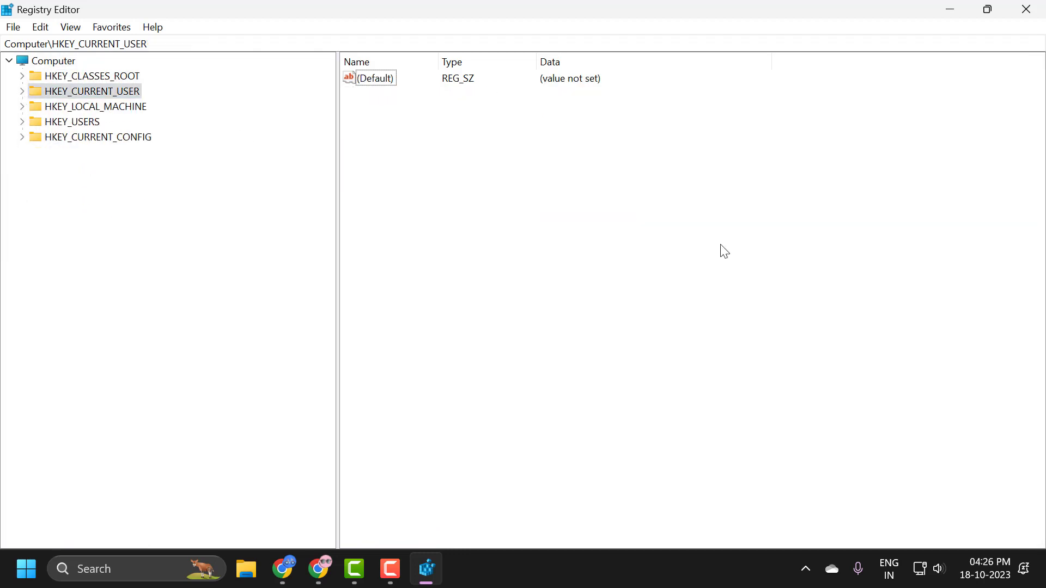
{"action": "left_click", "coordinate": [1026, 10]}
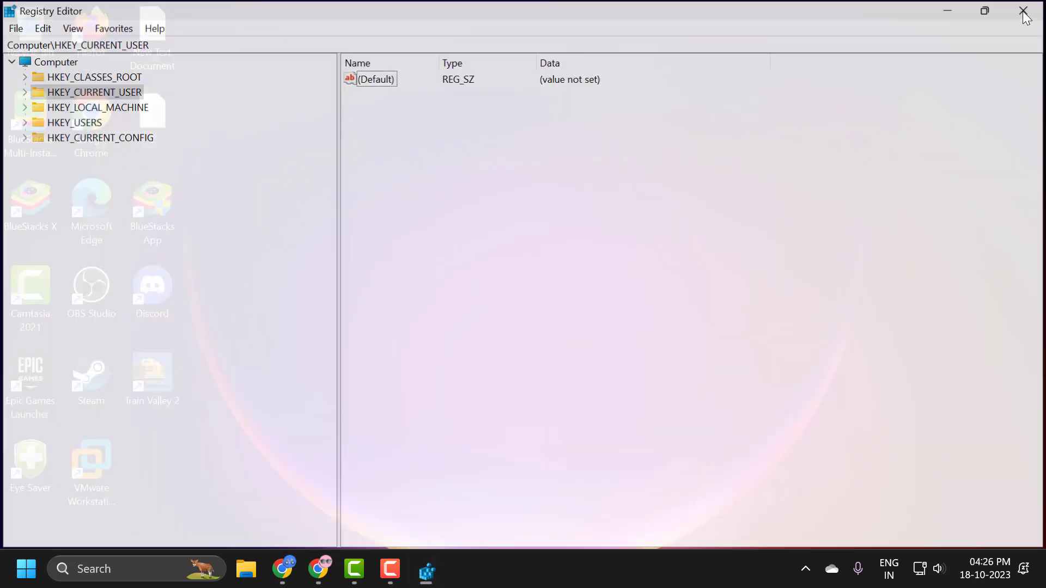